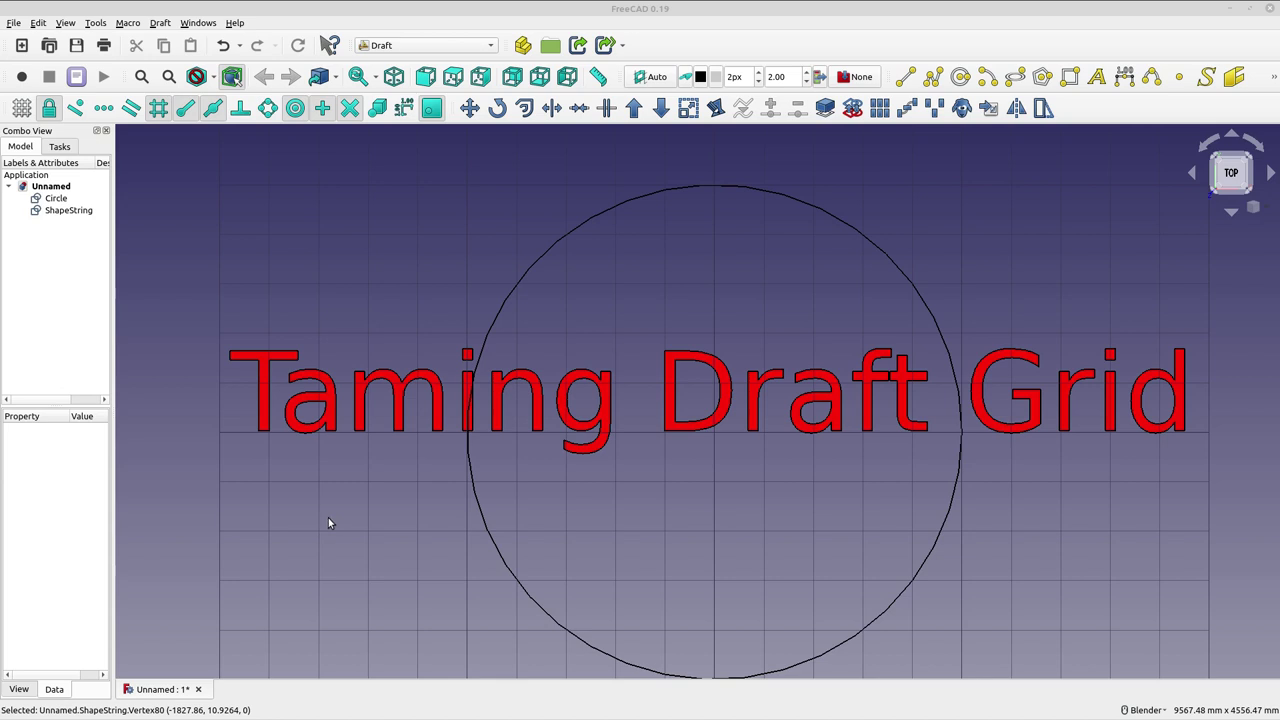
# Fit the whole square Draft grid, circle and 'Taming Draft Grid' text into the view
pyautogui.scroll(-2, 328, 522)
pyautogui.scroll(2, 350, 515)
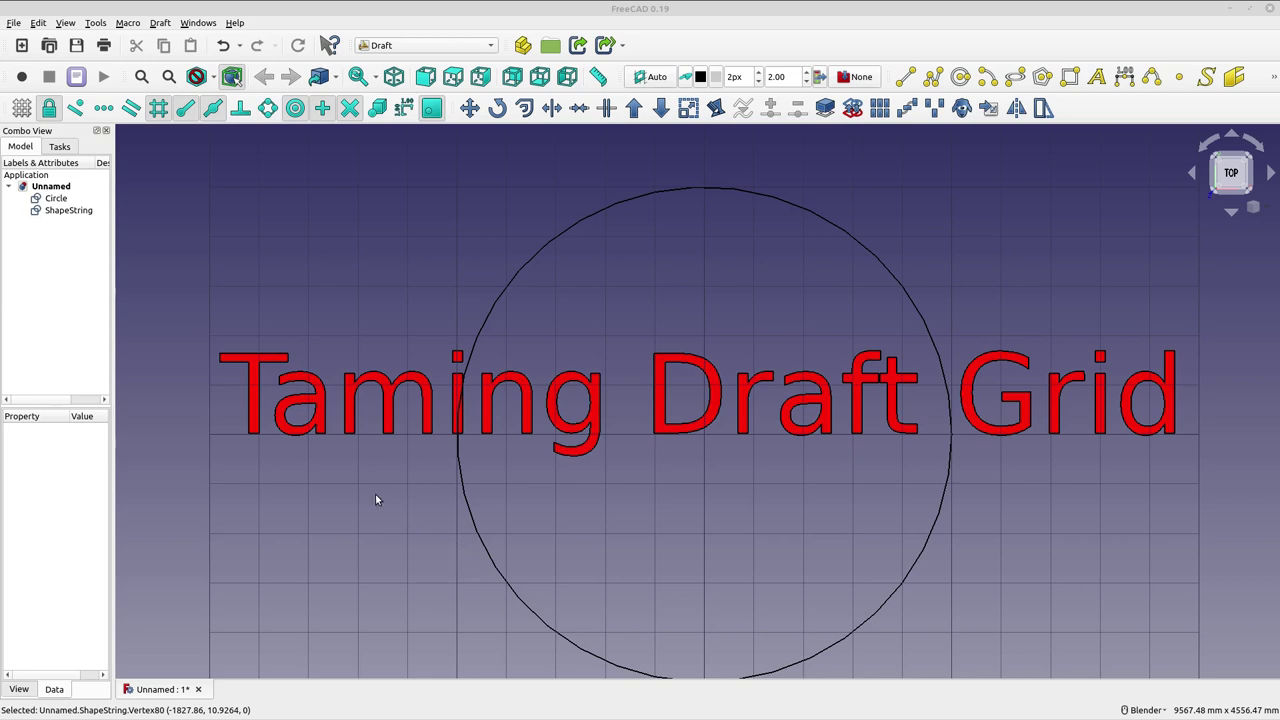
pyautogui.click(142, 78)
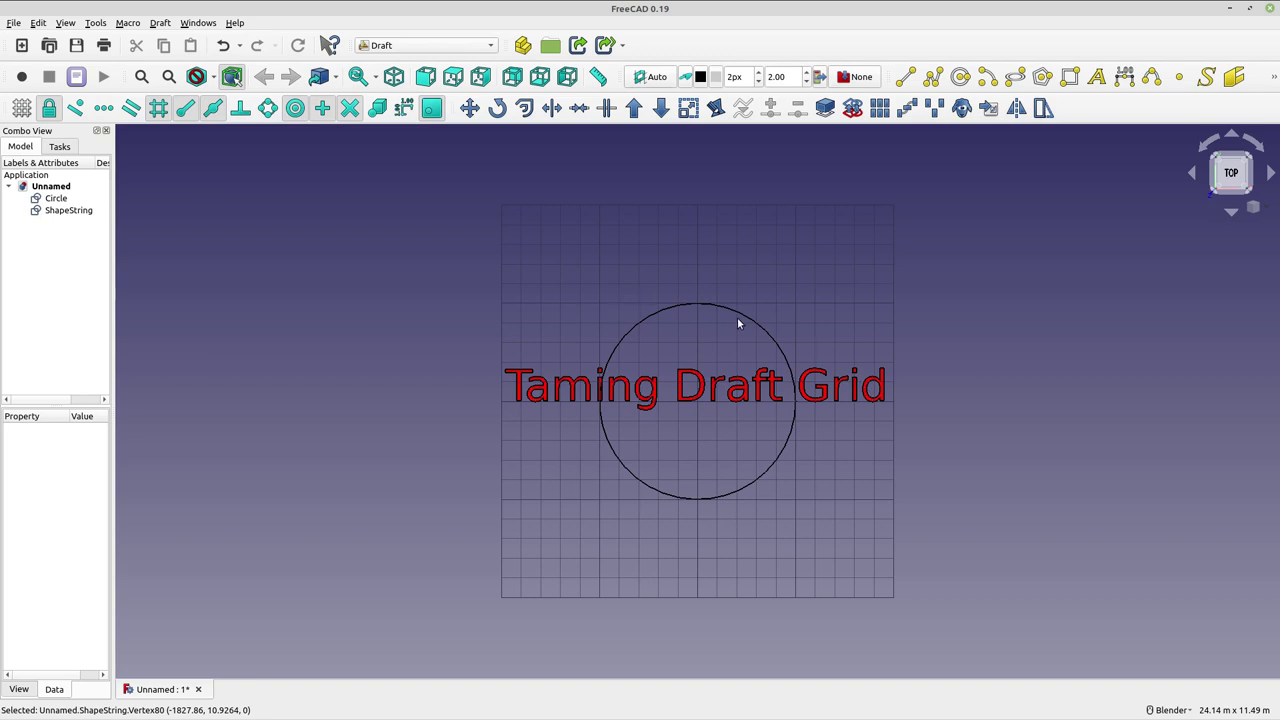
pyautogui.scroll(2, 731, 433)
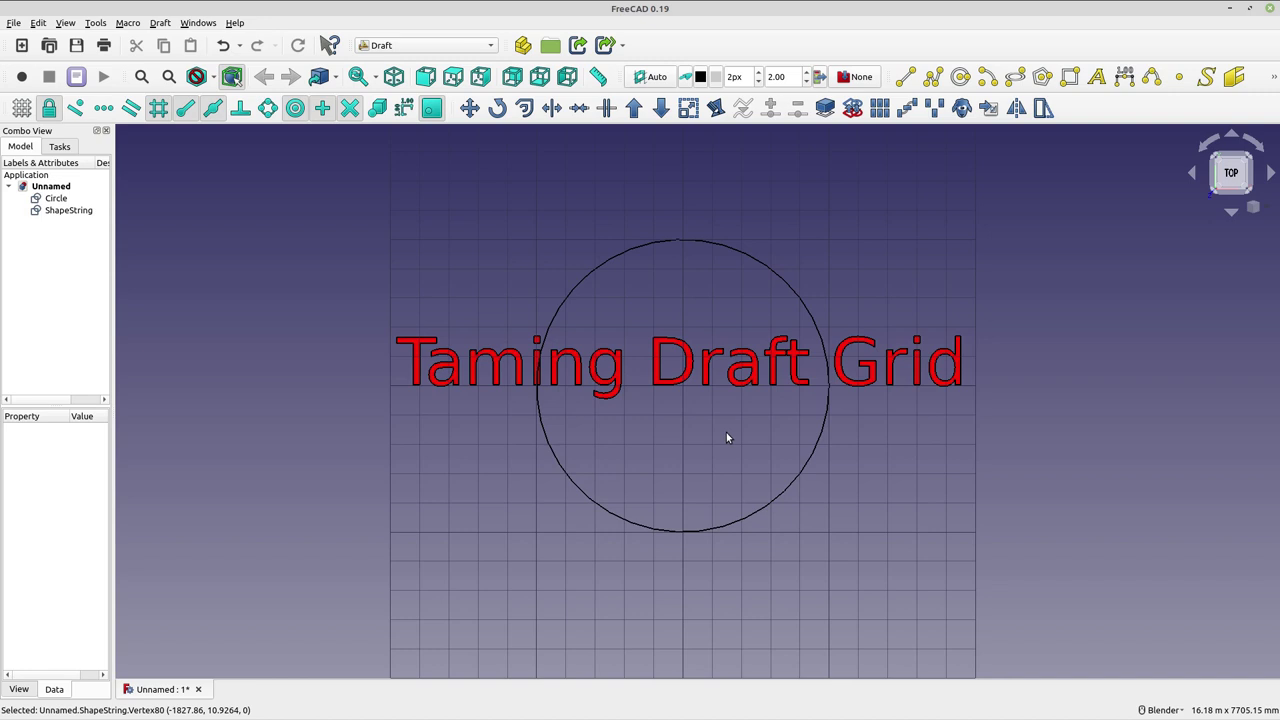
pyautogui.scroll(-2, 726, 434)
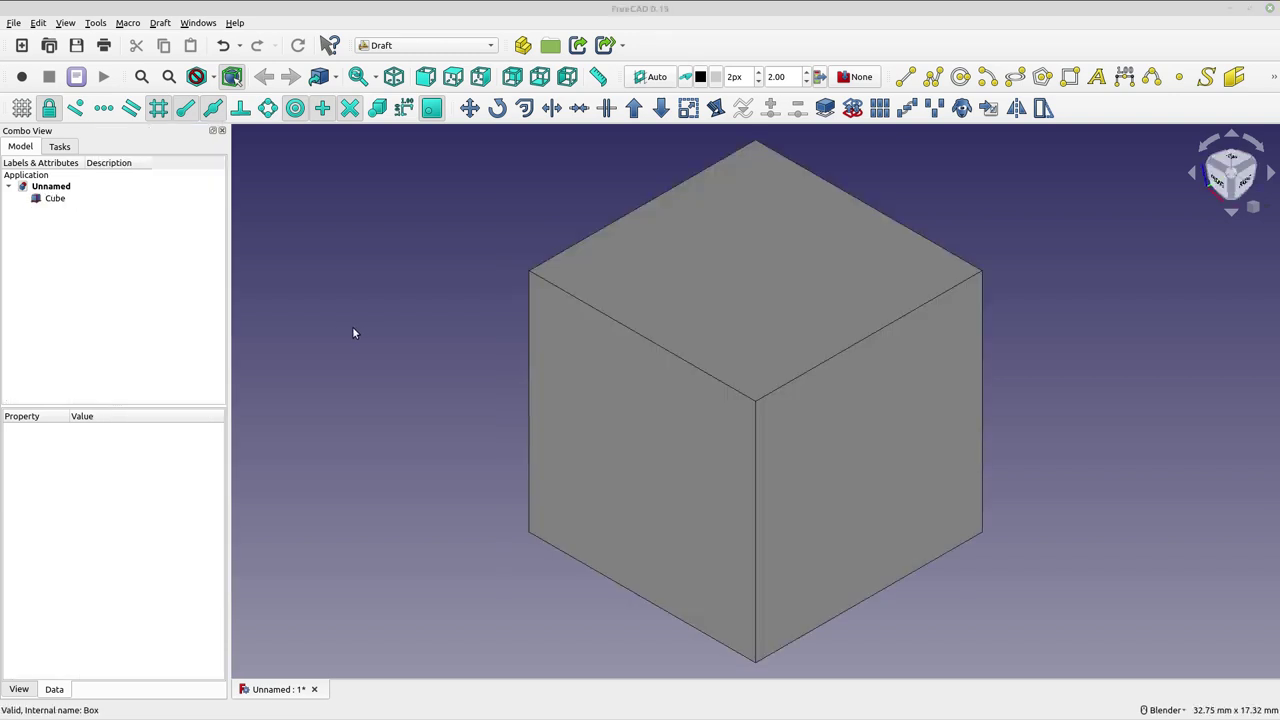
# Switch to the Part workbench, then fit the 10 mm cube in view with nothing selected
pyautogui.click(438, 46)
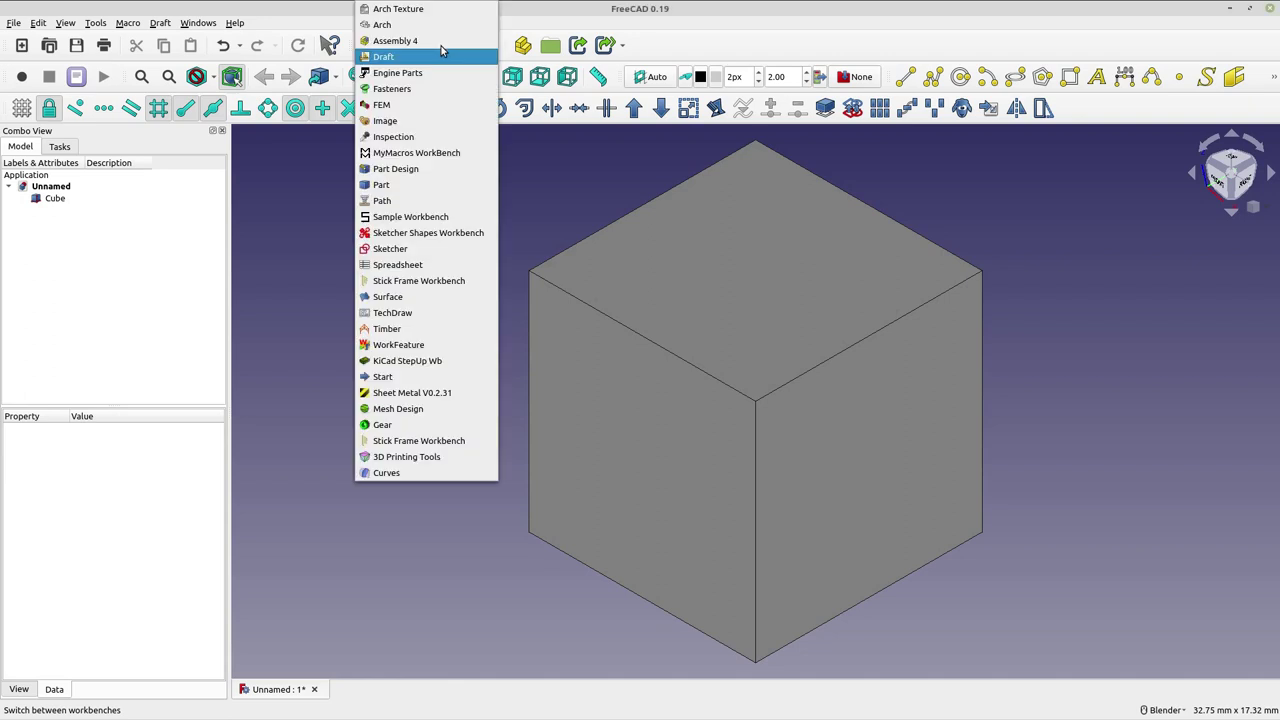
pyautogui.click(418, 185)
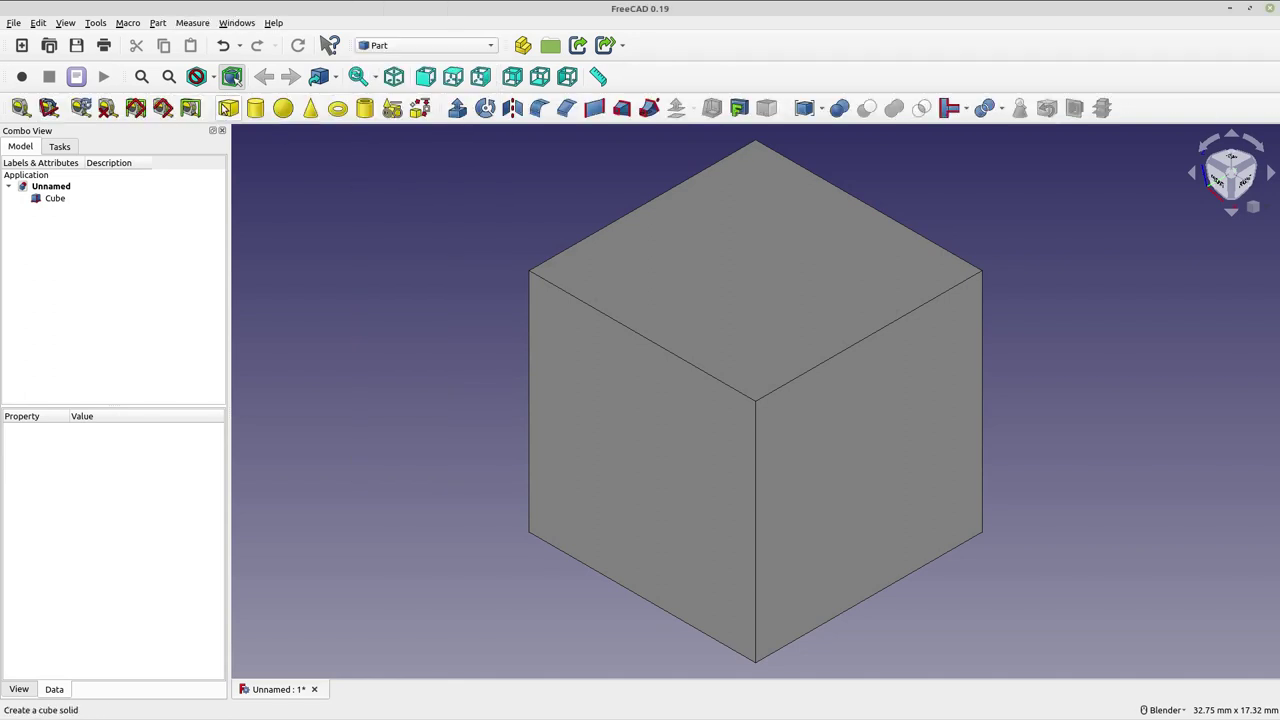
pyautogui.click(797, 372)
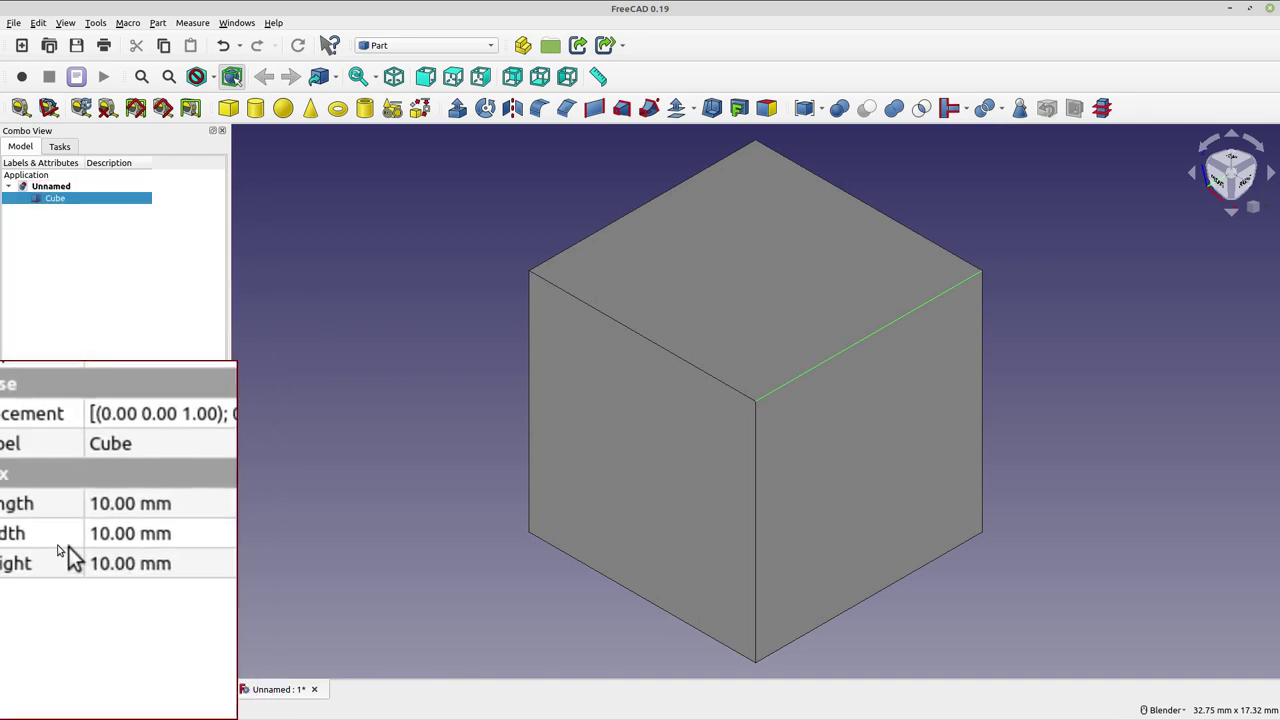
pyautogui.scroll(-5, 294, 489)
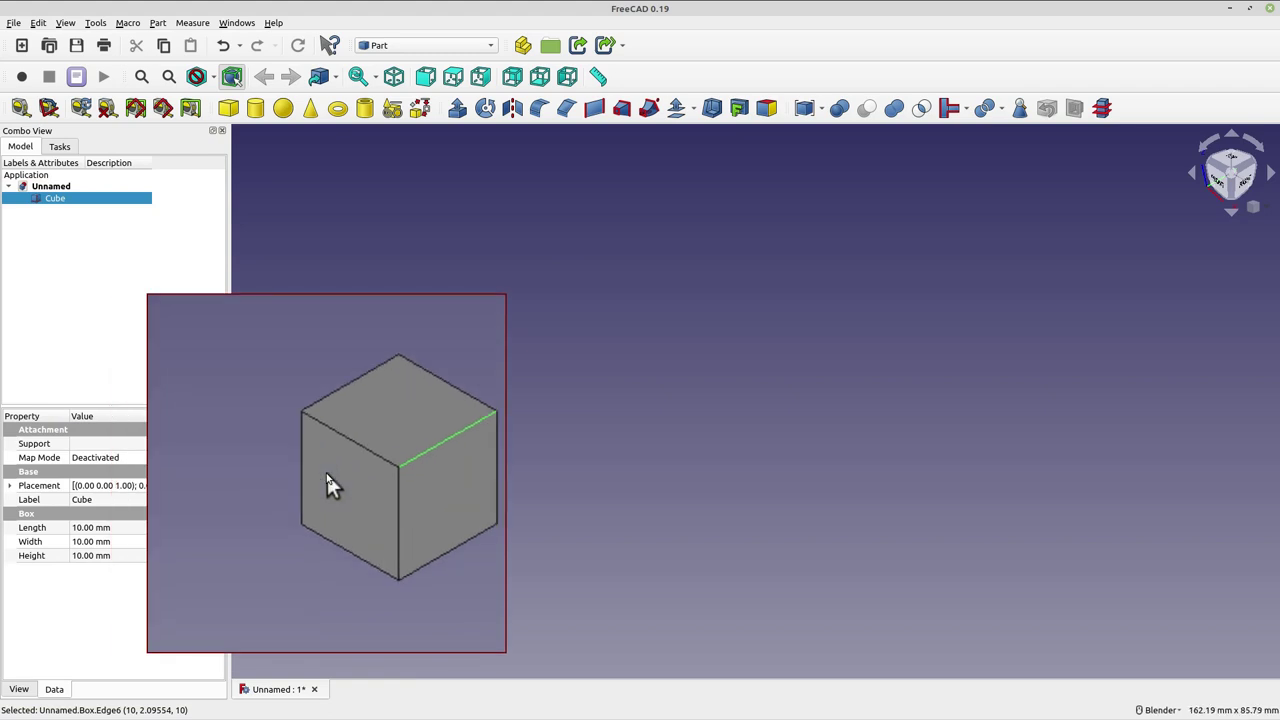
pyautogui.click(141, 77)
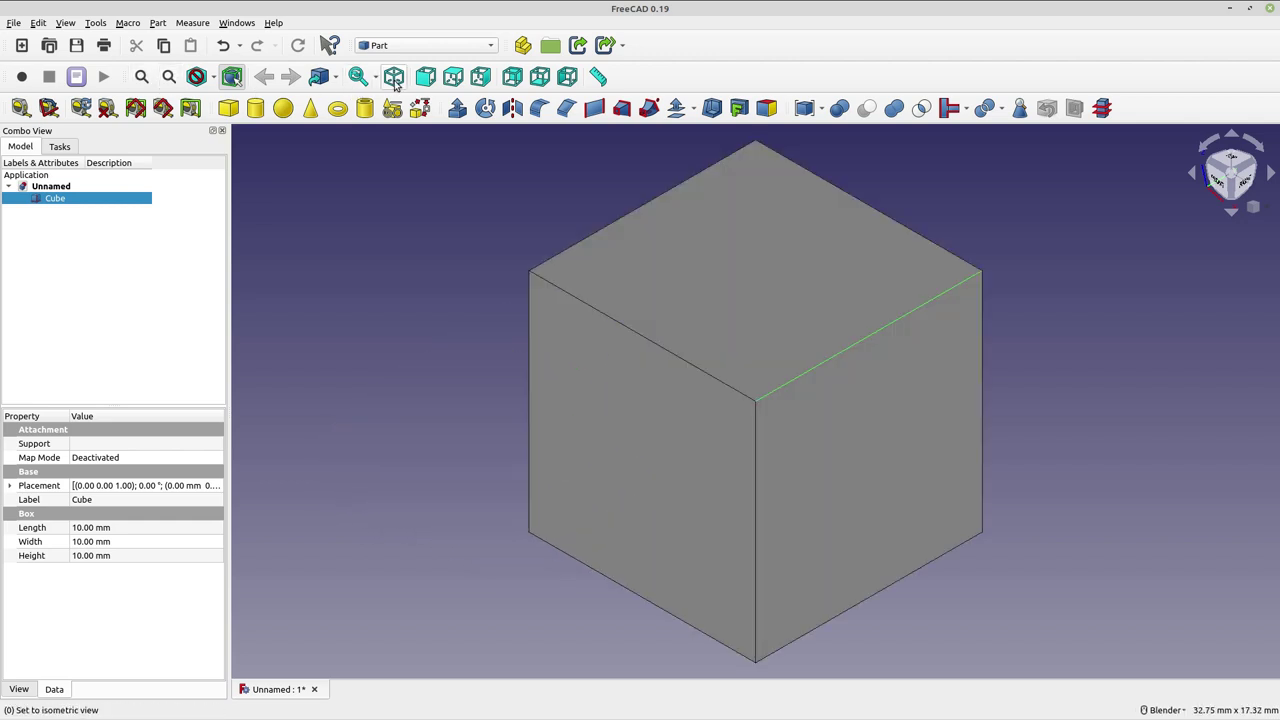
pyautogui.click(461, 282)
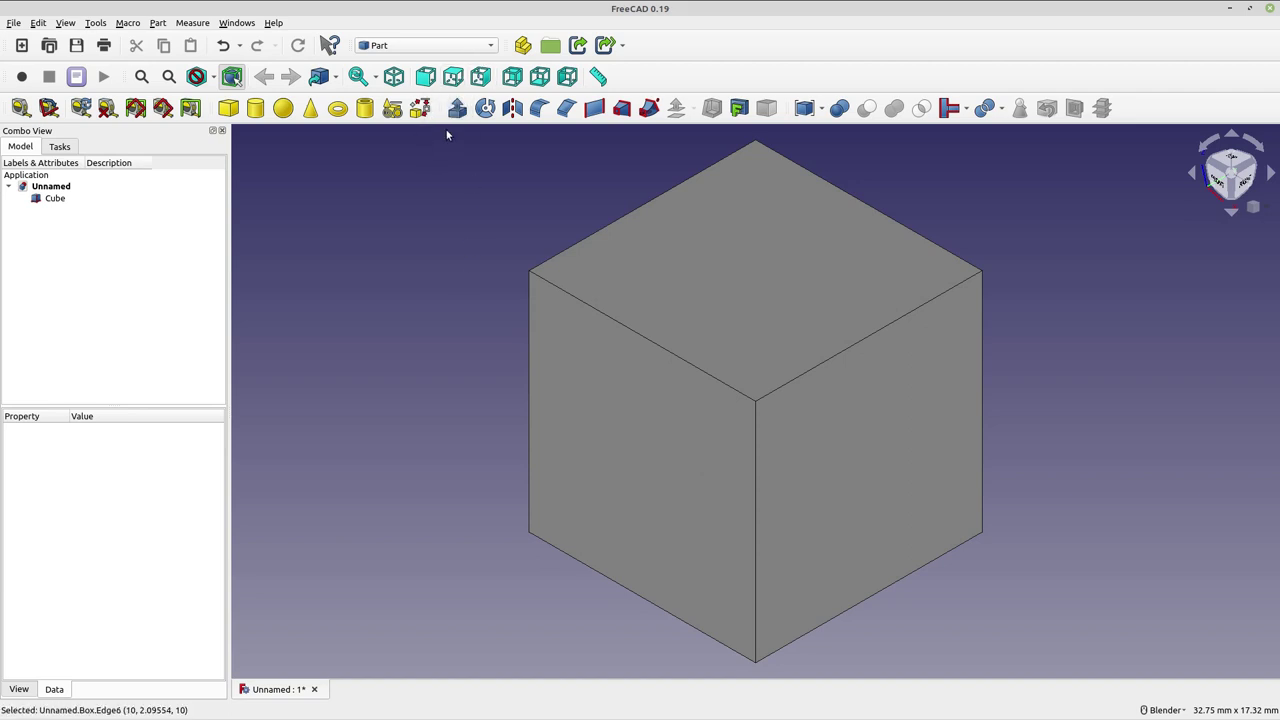
# Switch back to the Draft workbench and turn the Draft grid on
pyautogui.click(475, 49)
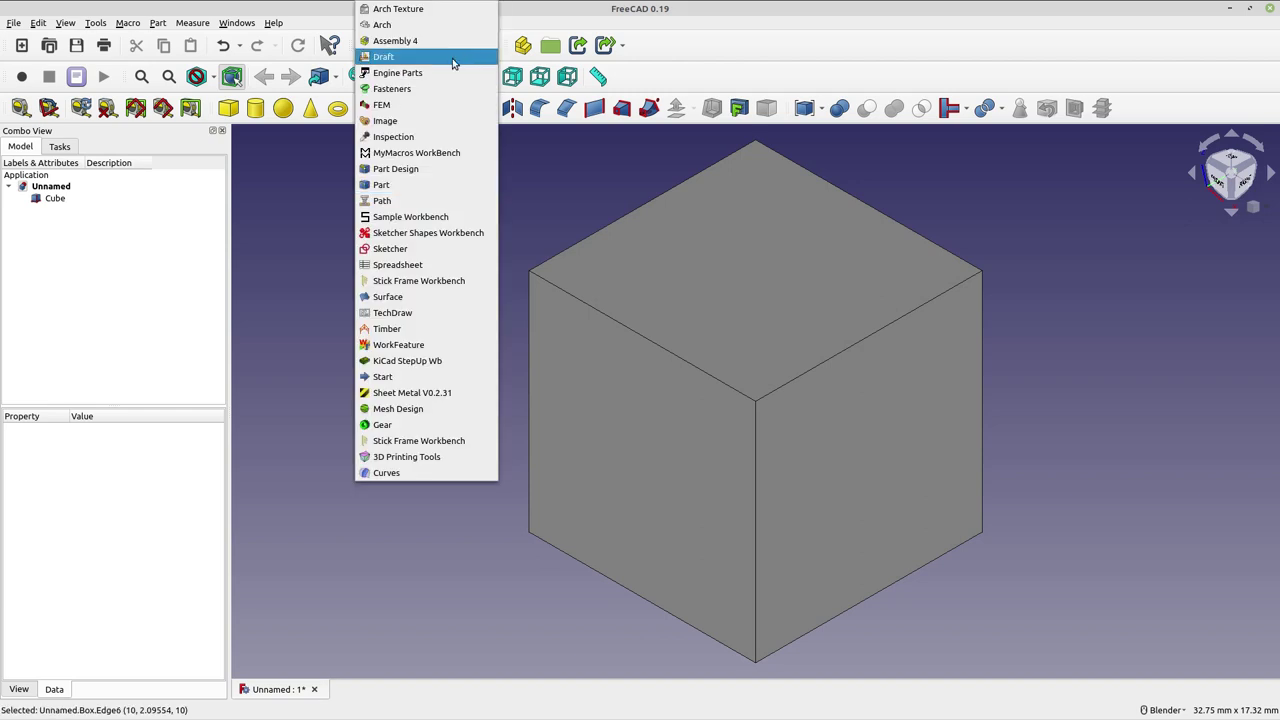
pyautogui.click(456, 60)
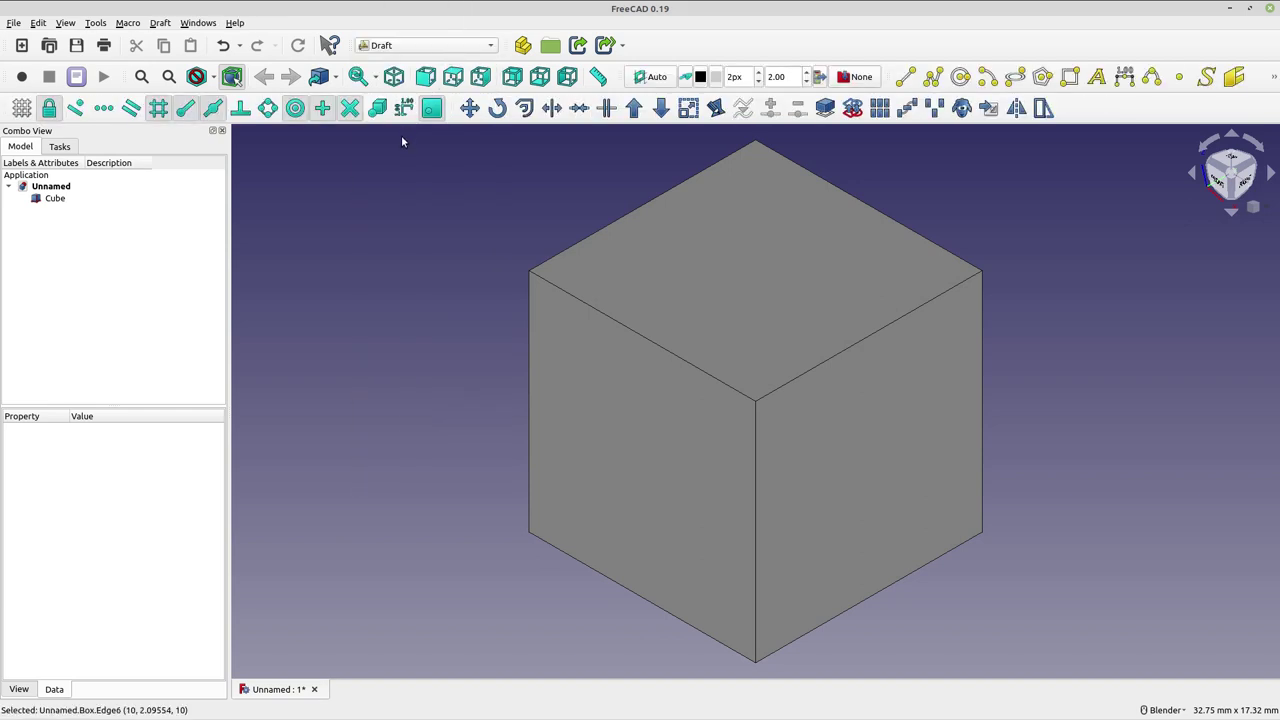
pyautogui.click(28, 110)
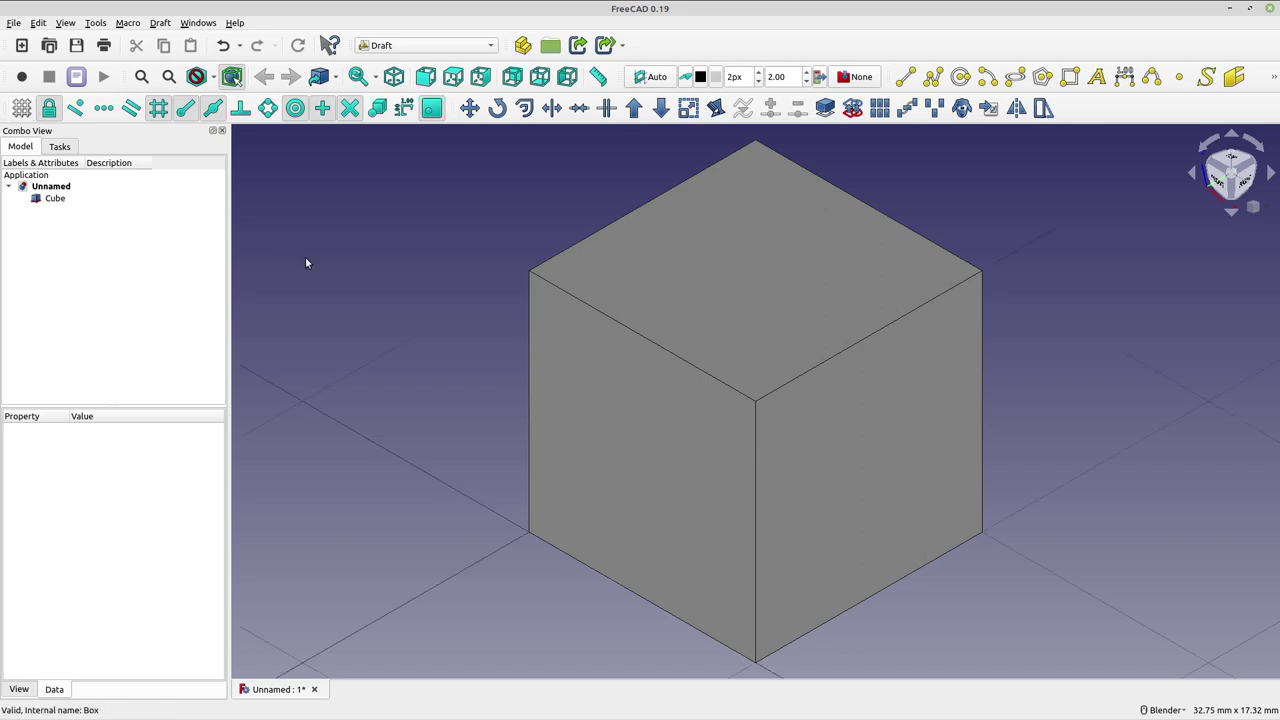
# Fit the whole large square grid around the cube into view, leaving nothing selected
pyautogui.scroll(-15, 355, 296)
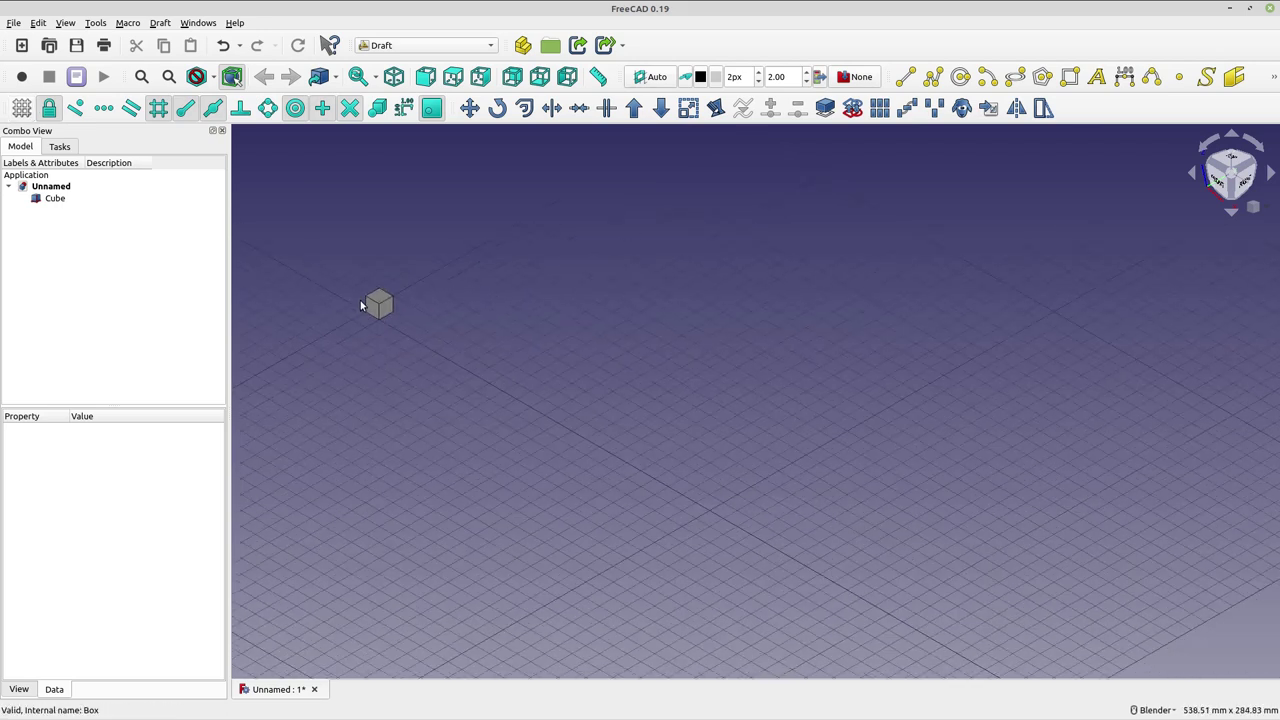
pyautogui.keyDown('shift'); pyautogui.moveTo(417, 346); pyautogui.dragTo(603, 411, button='middle'); pyautogui.keyUp('shift')
pyautogui.scroll(-5, 600, 420)
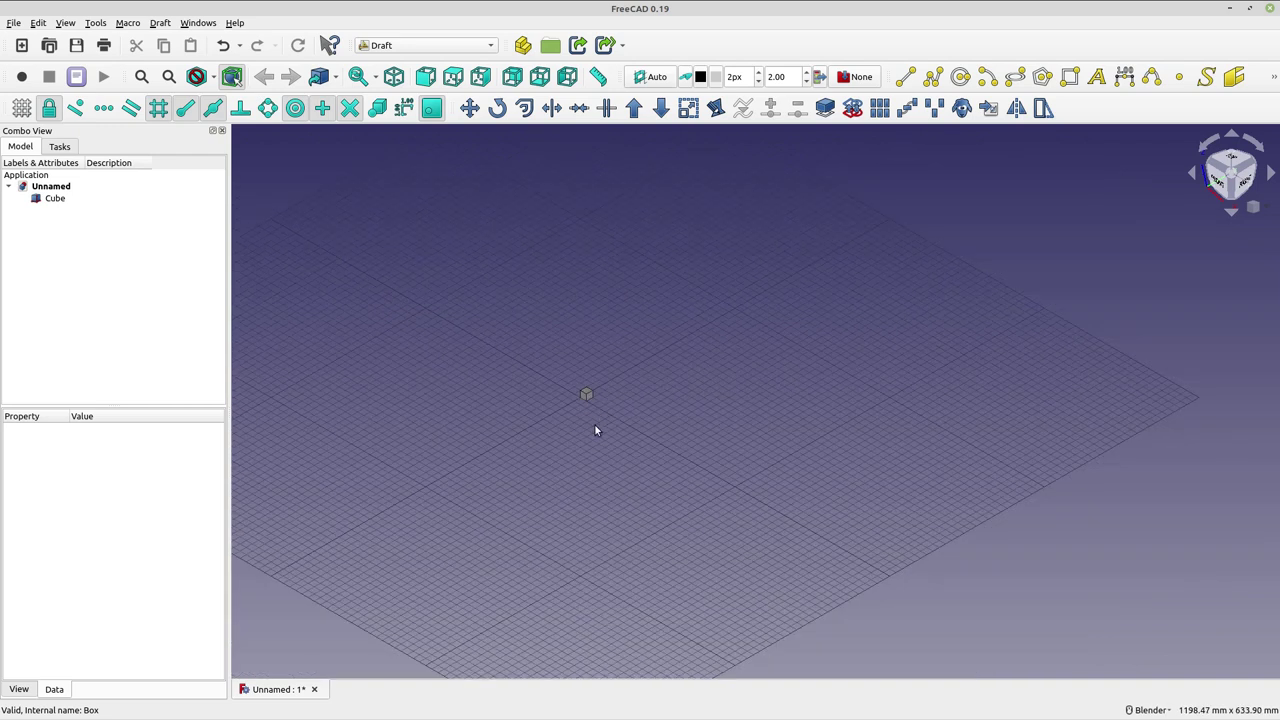
pyautogui.scroll(15, 520, 422)
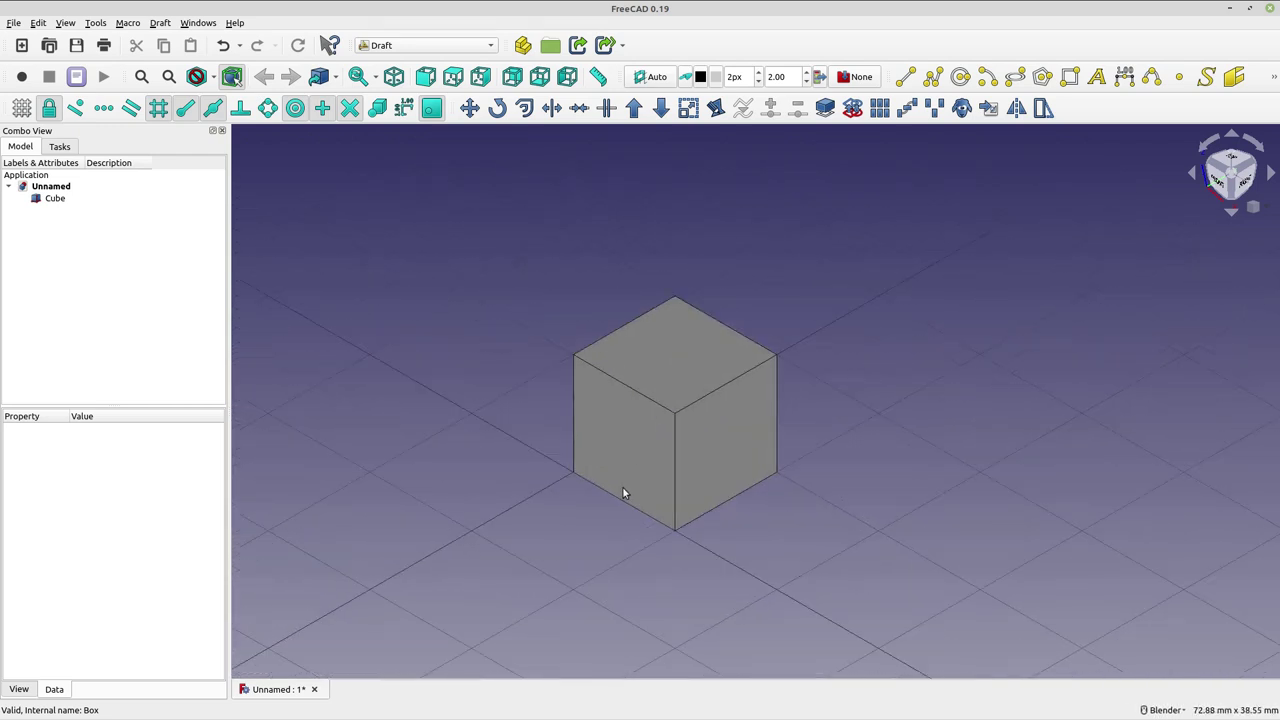
pyautogui.click(142, 79)
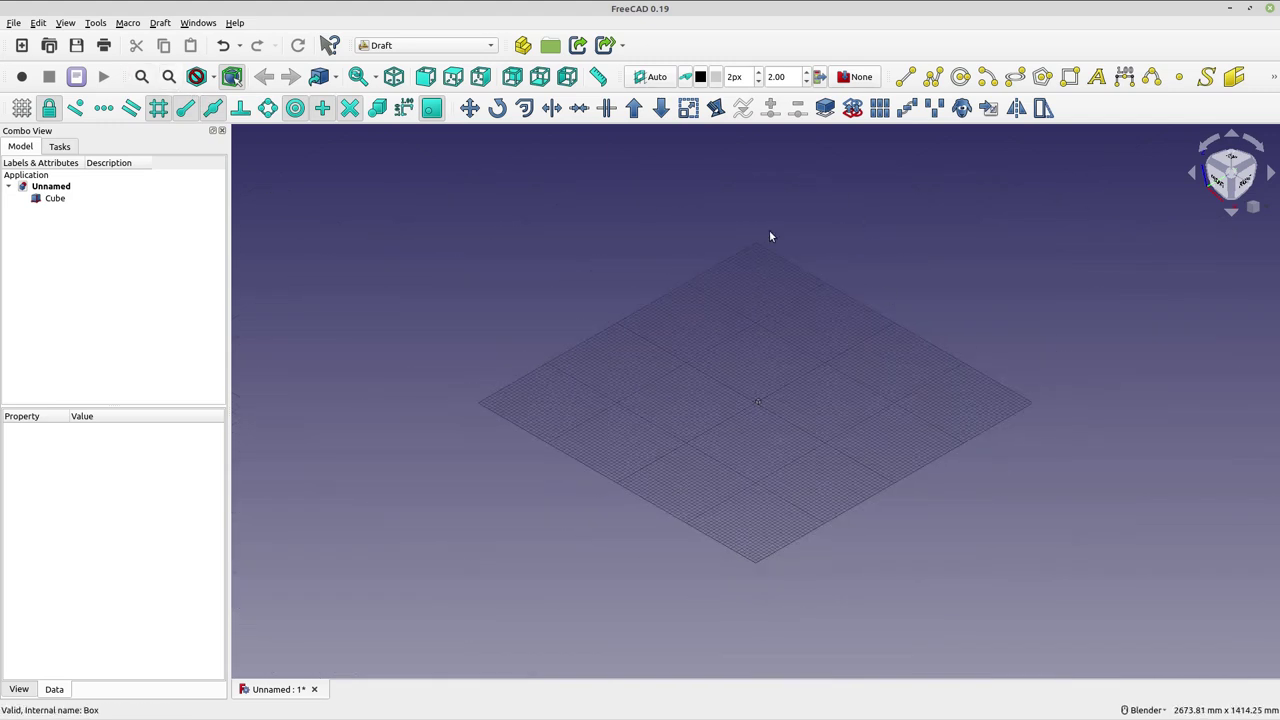
pyautogui.click(48, 199)
pyautogui.click(754, 463)
pyautogui.click(39, 23)
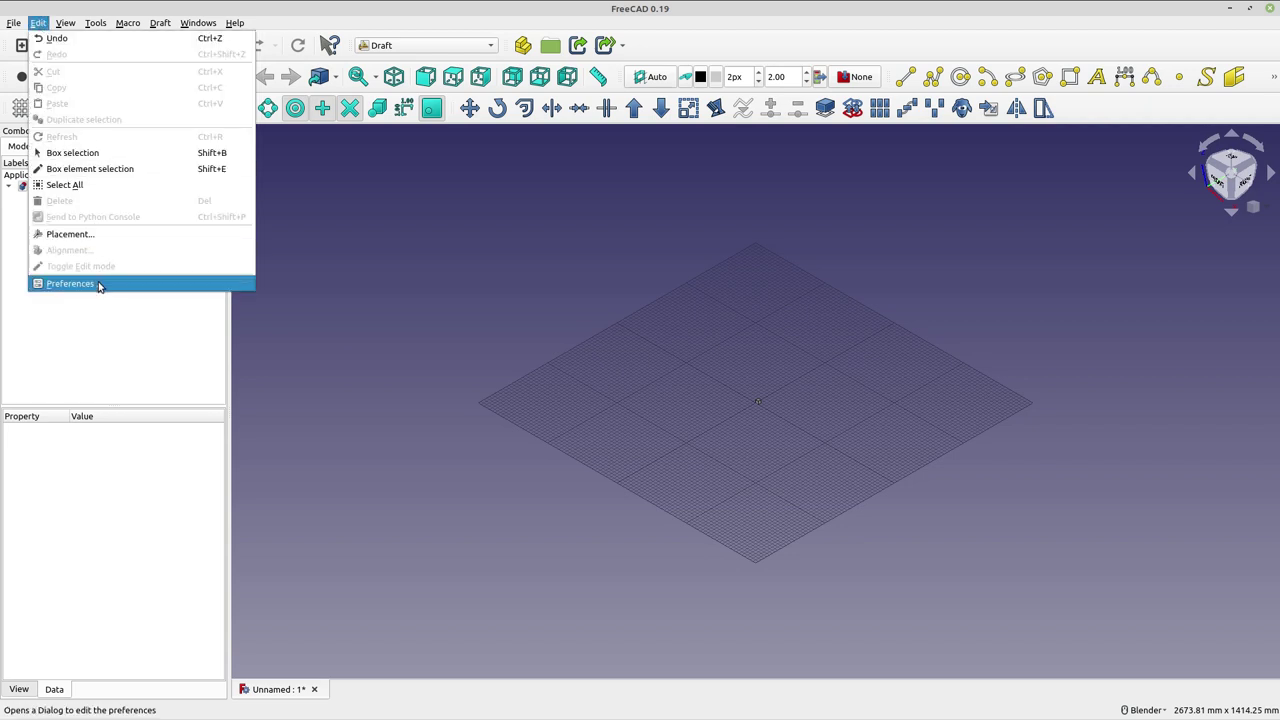
# In Draft Grid and snapping preferences, set main lines every 5 and grid size 25, then apply
pyautogui.click(70, 284)
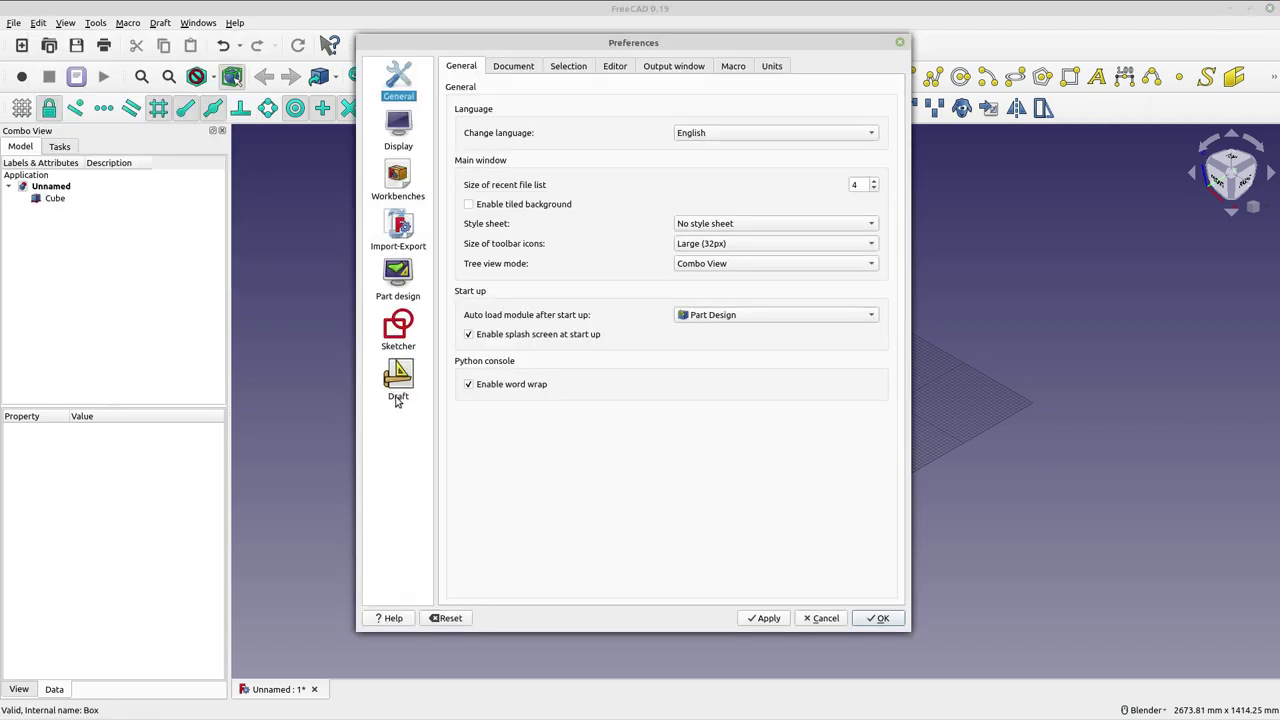
pyautogui.click(397, 395)
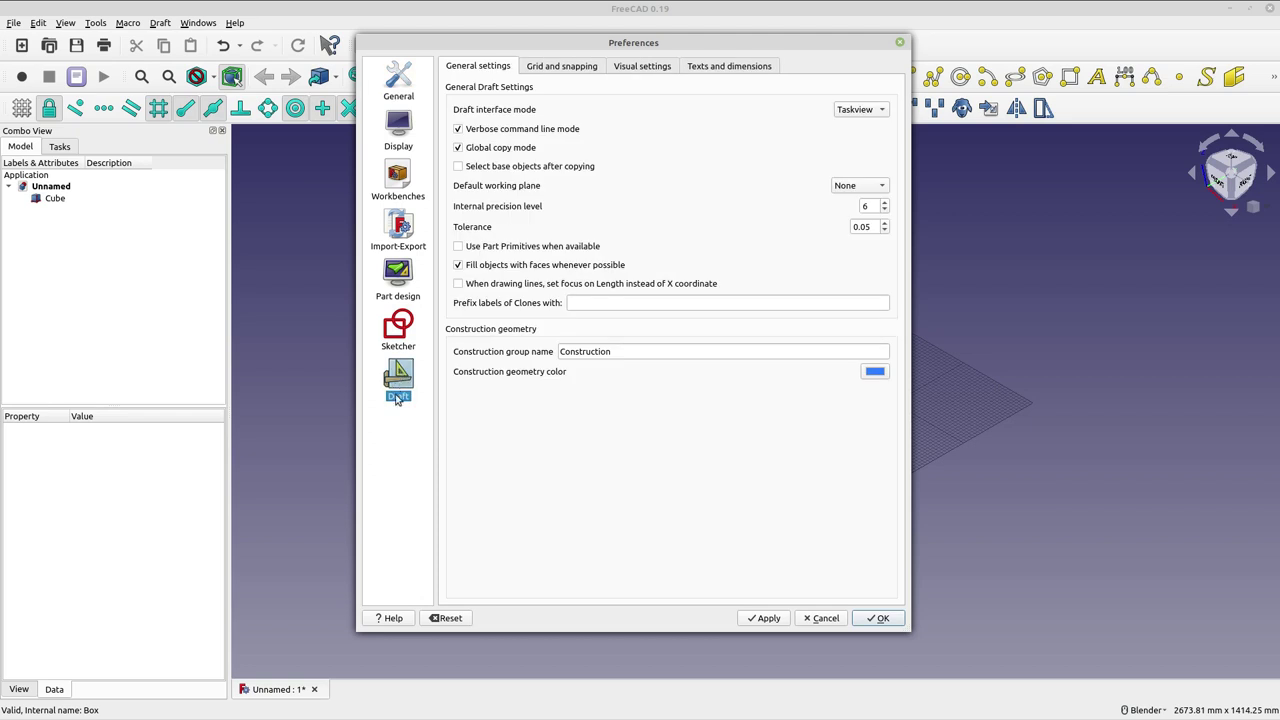
pyautogui.click(566, 68)
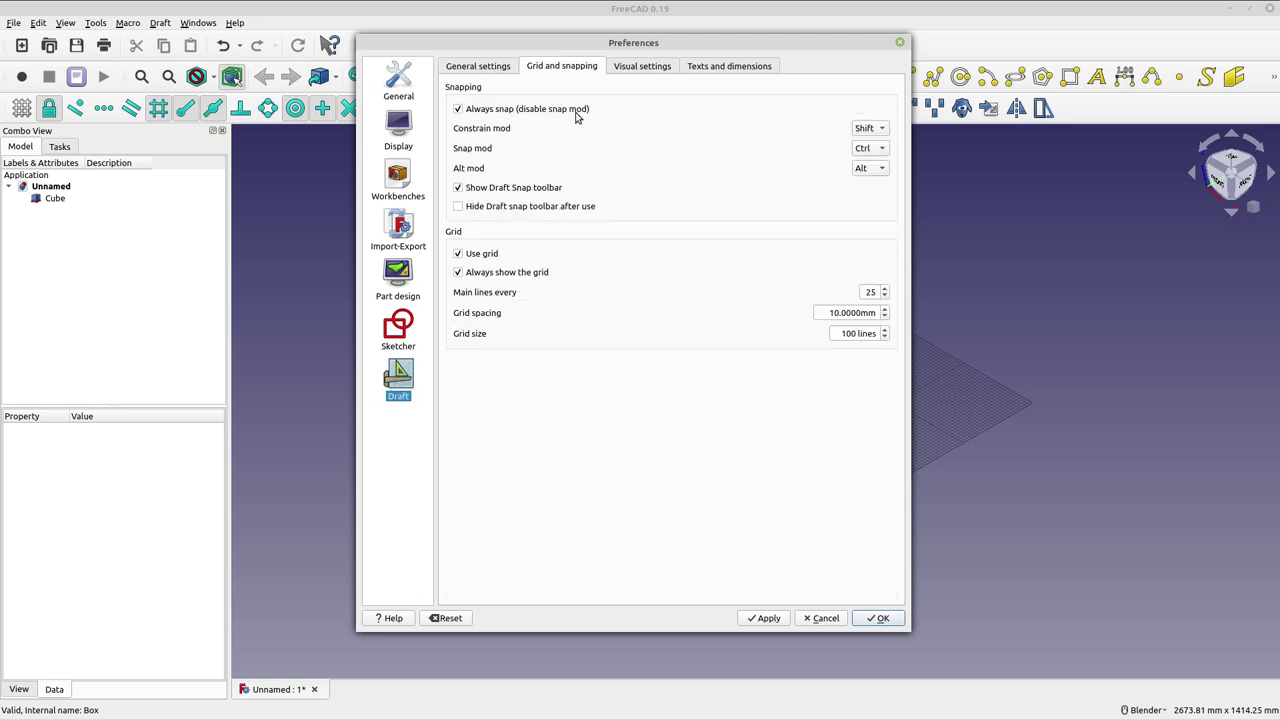
pyautogui.doubleClick(870, 293)
pyautogui.write('5')
pyautogui.click(849, 333)
pyautogui.moveTo(841, 334)
pyautogui.mouseDown()
pyautogui.moveTo(876, 334)
pyautogui.moveTo(851, 337)
pyautogui.mouseUp()
pyautogui.write('25')
pyautogui.click(760, 621)
pyautogui.click(882, 618)
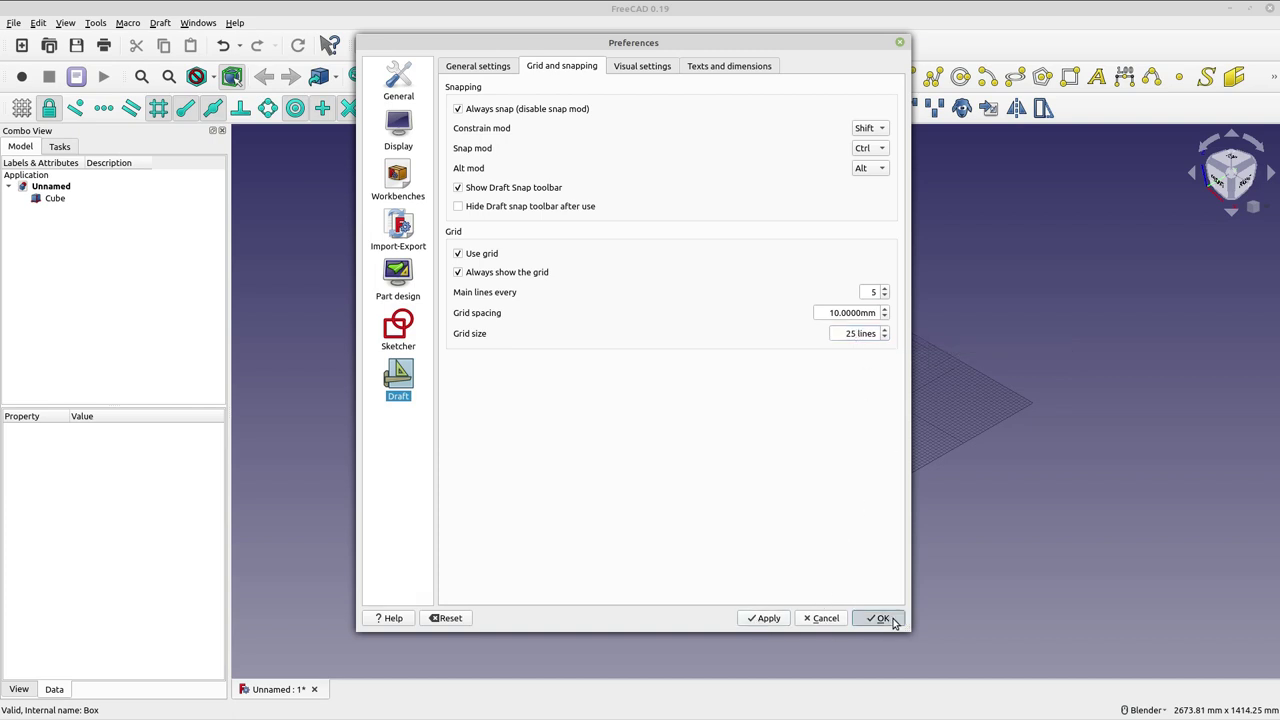
pyautogui.scroll(4, 797, 434)
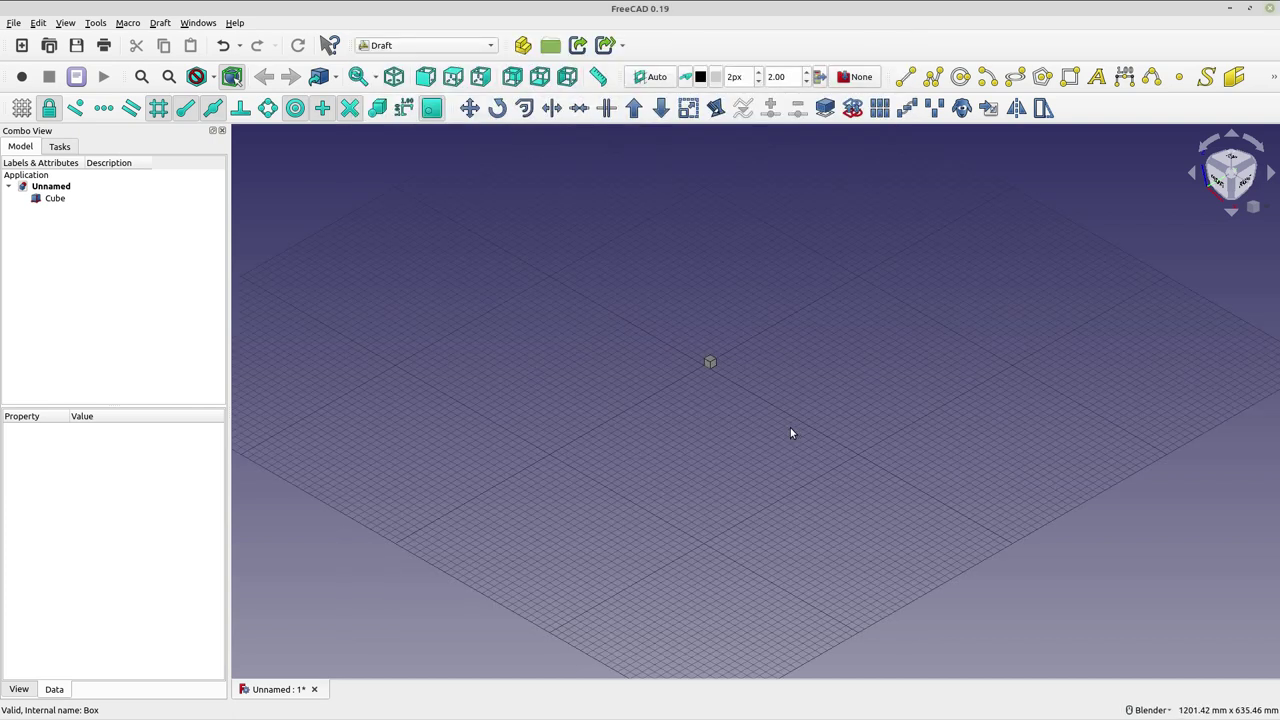
# Switch to Part Design and back to Draft, then turn the Draft grid on again
pyautogui.click(491, 45)
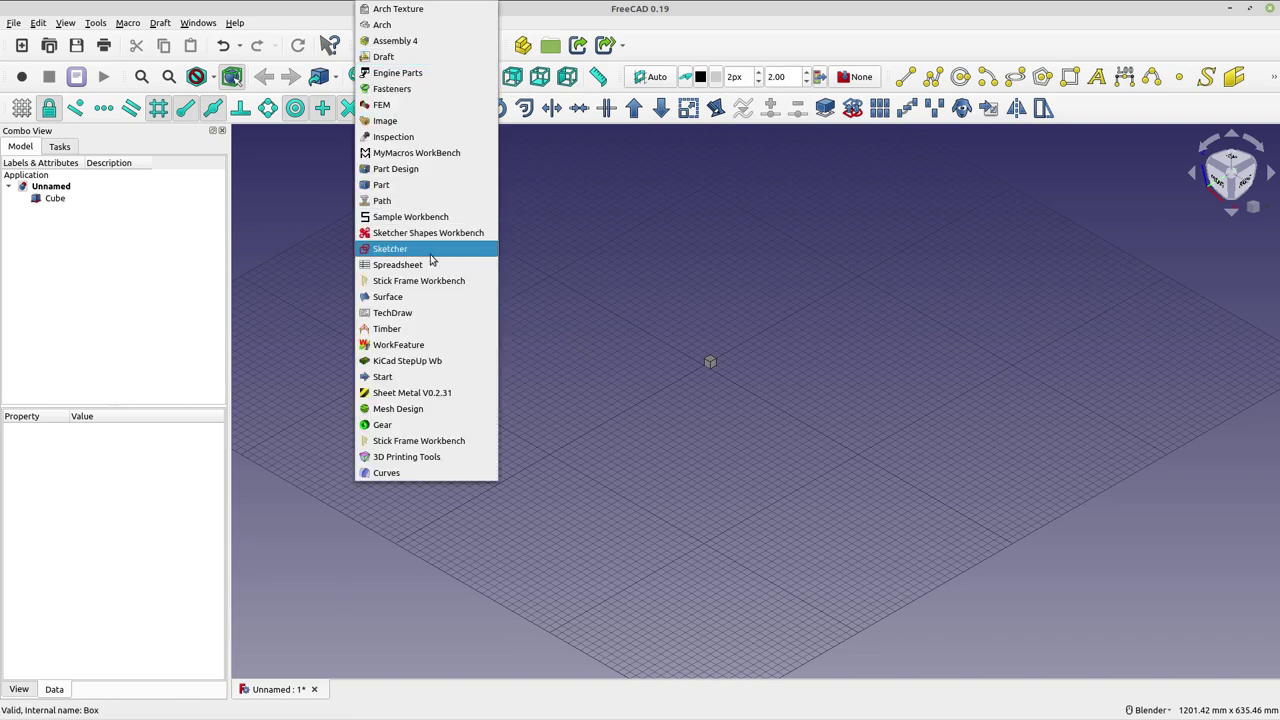
pyautogui.click(420, 168)
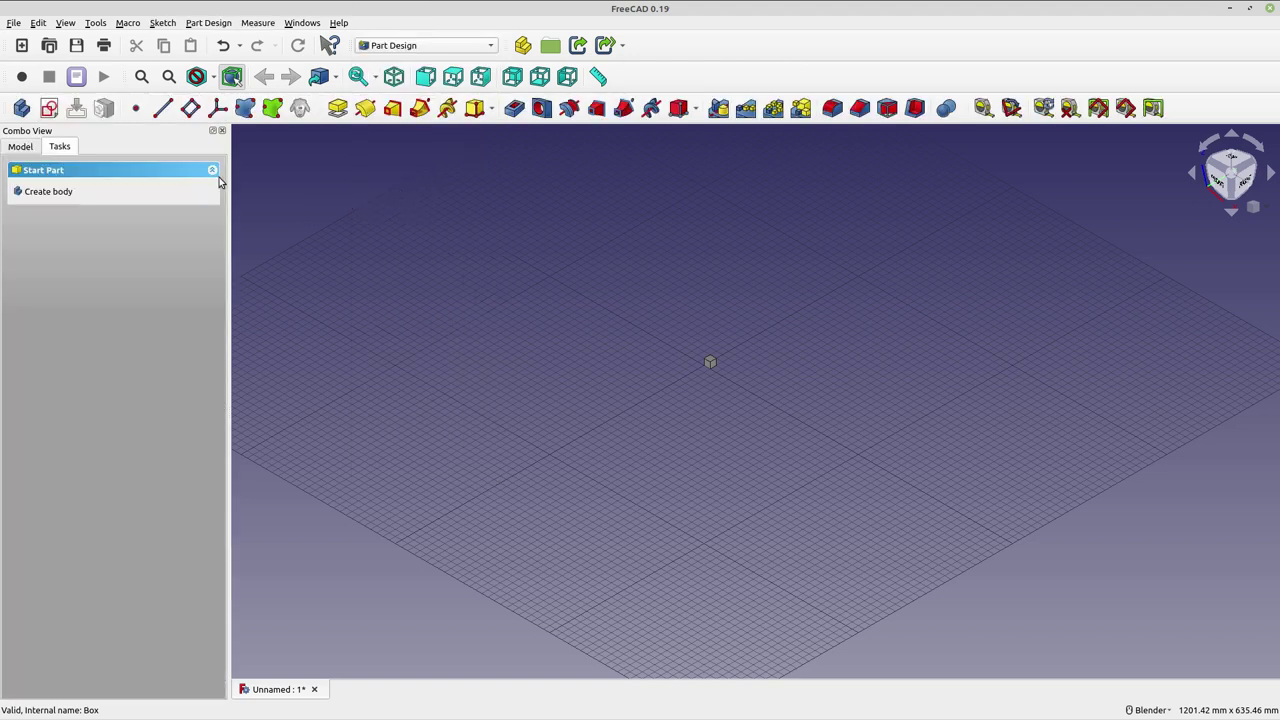
pyautogui.click(489, 46)
pyautogui.click(474, 56)
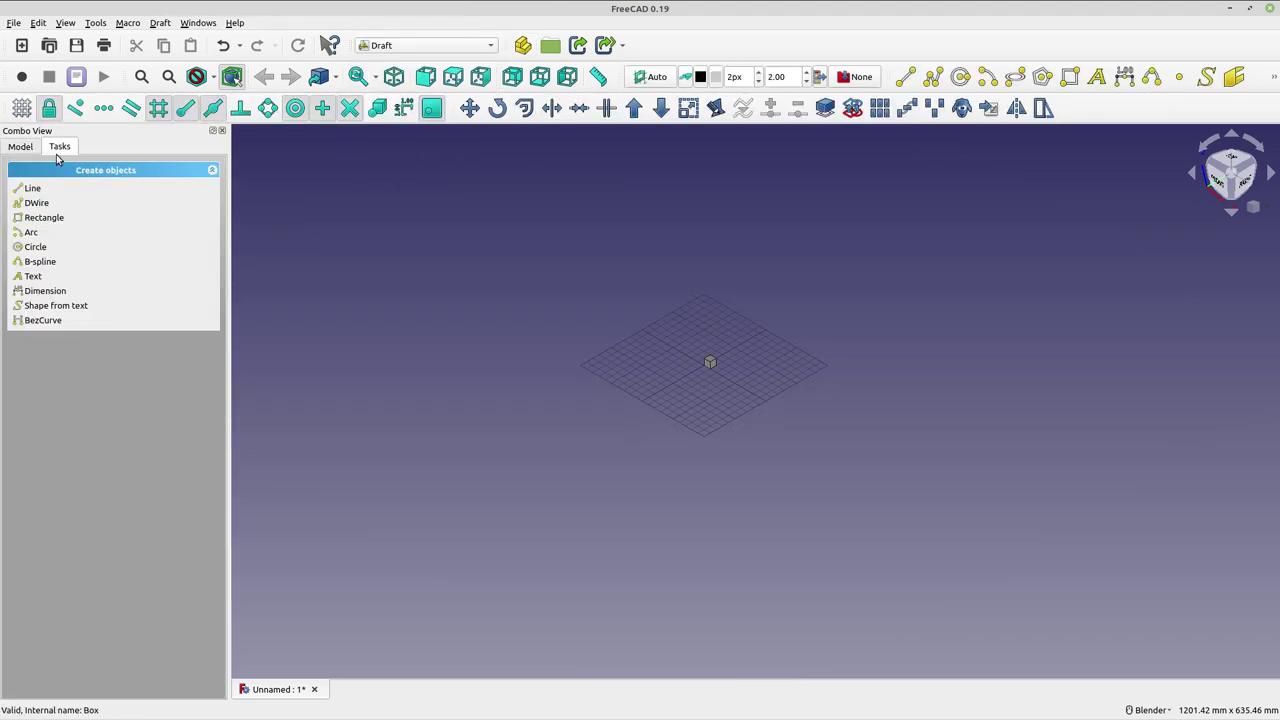
pyautogui.click(21, 107)
# Fit the cube and the small 25-line grid into view and show the model tree
pyautogui.scroll(4, 718, 390)
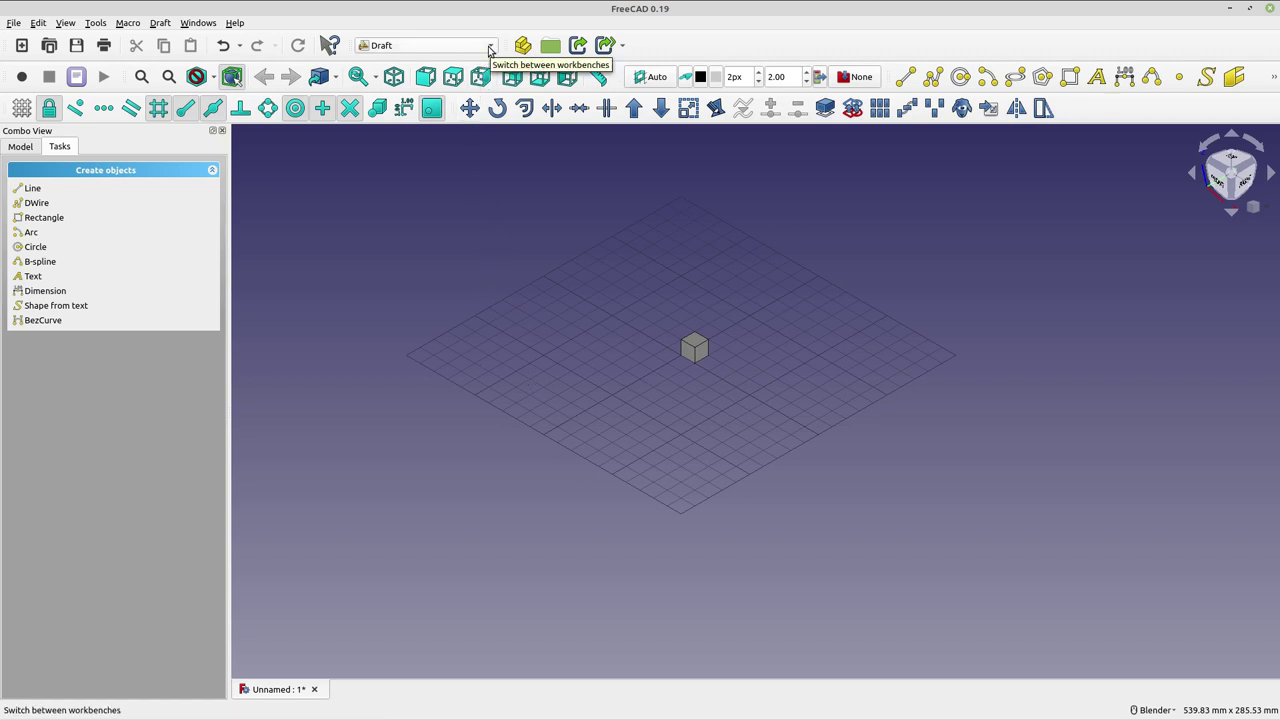
pyautogui.click(168, 77)
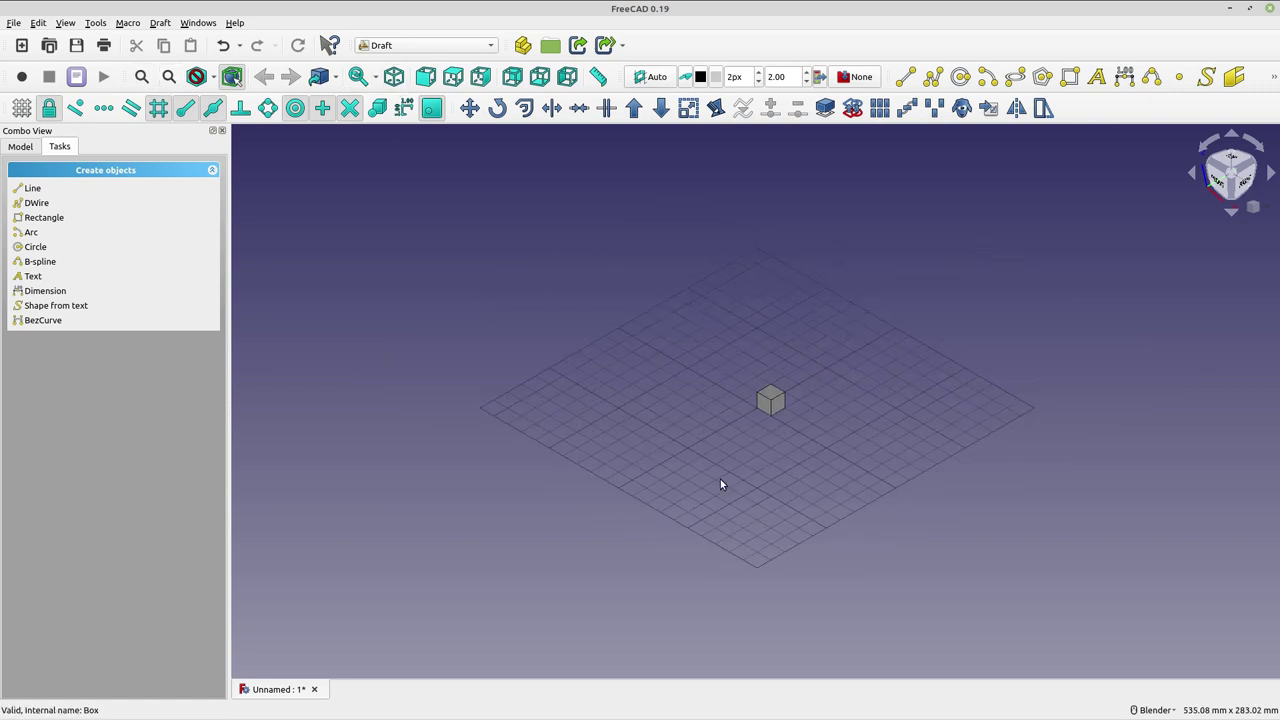
pyautogui.moveTo(657, 572)
pyautogui.mouseDown(button='middle')
pyautogui.moveTo(640, 557)
pyautogui.moveTo(651, 543)
pyautogui.moveTo(651, 564)
pyautogui.mouseUp(button='middle')
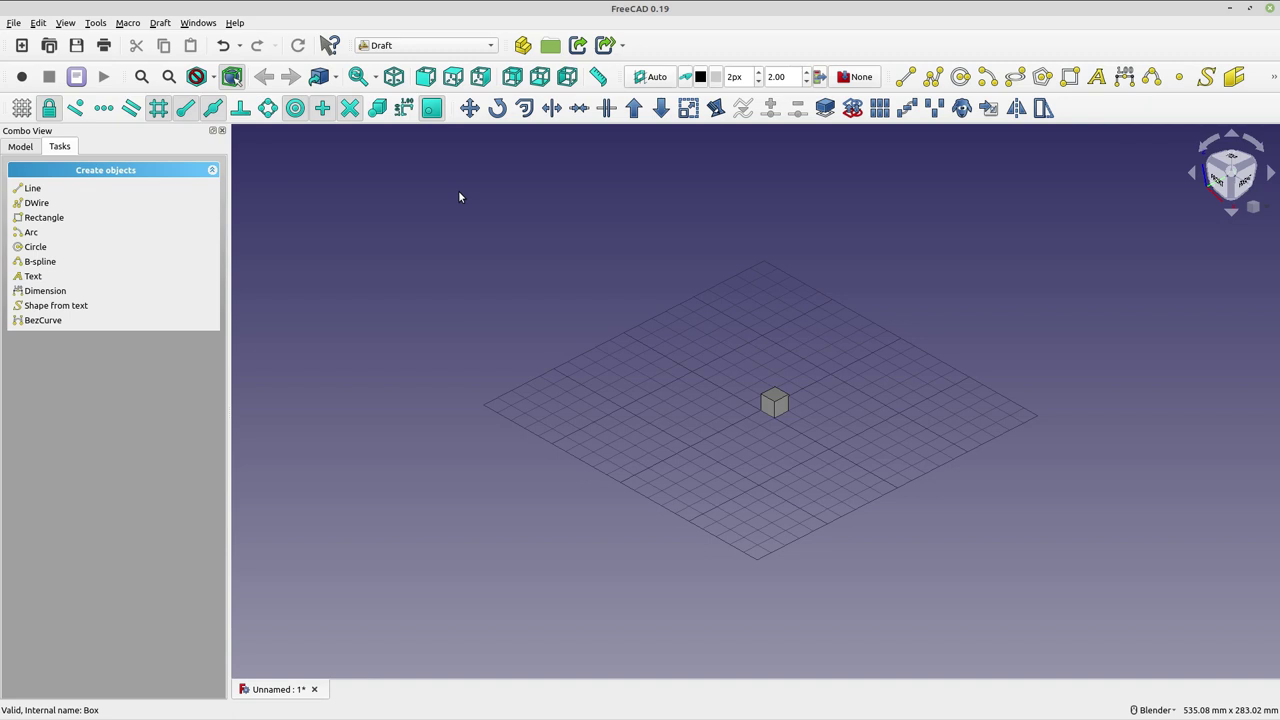
pyautogui.click(20, 147)
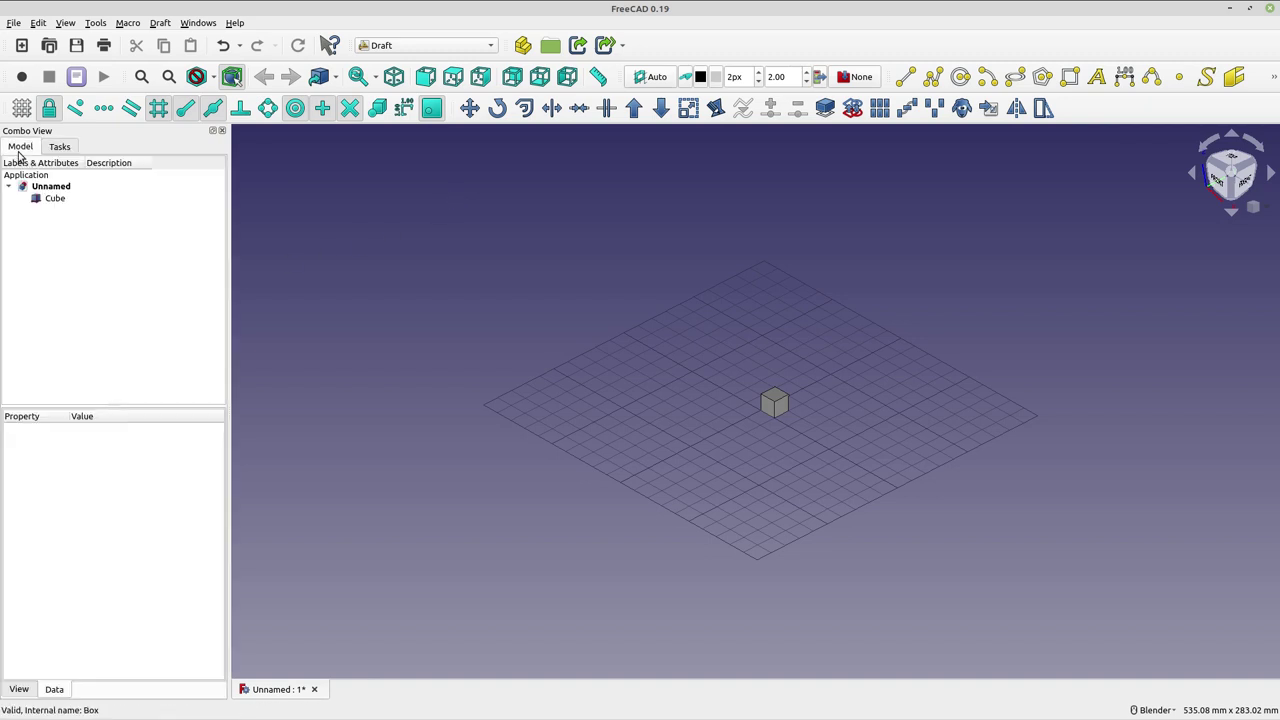
# Activate the Stick Frame Workbench and dismiss its instability warning
pyautogui.click(425, 48)
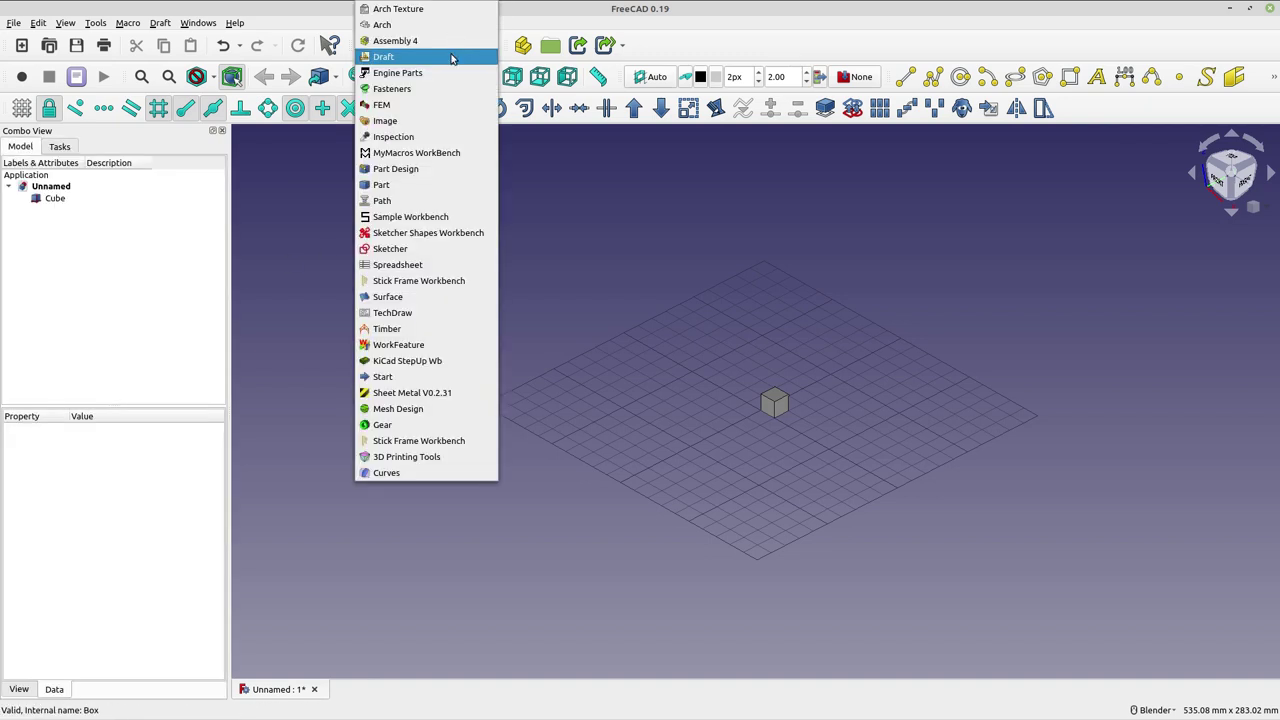
pyautogui.click(419, 283)
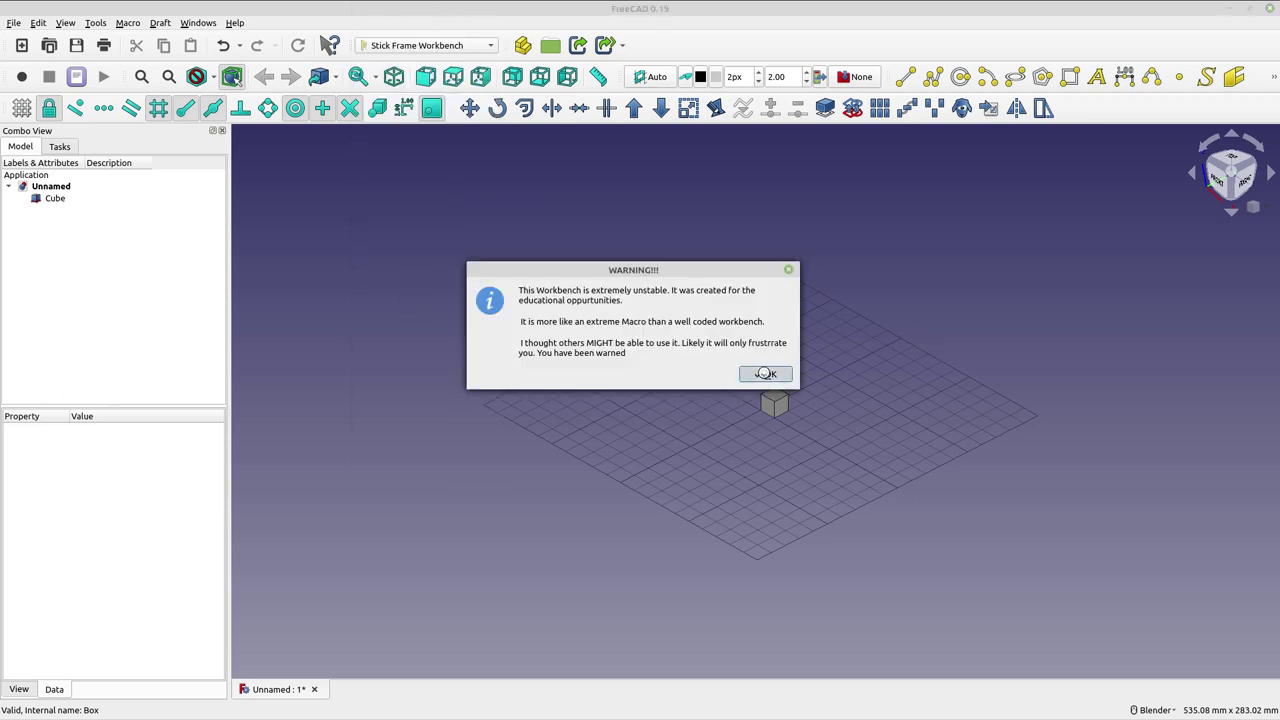
pyautogui.click(766, 374)
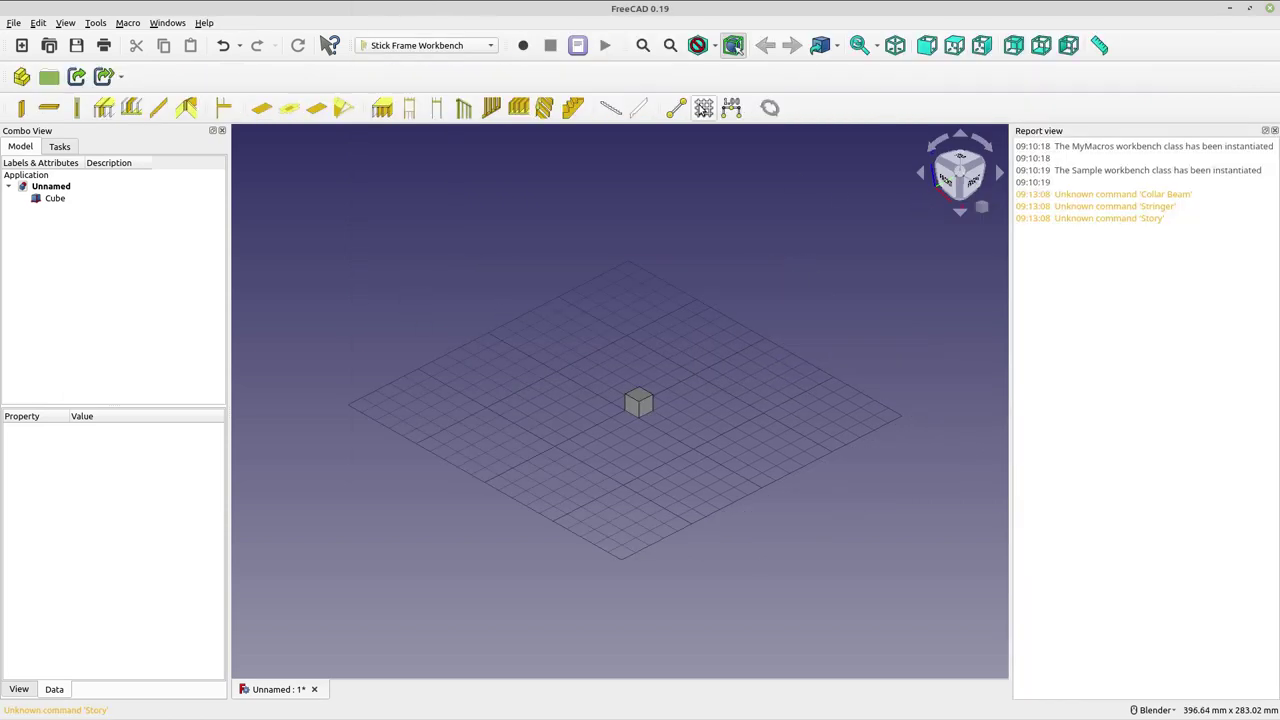
# Toggle the grid off and back on twice, leaving the small grid around the cube
pyautogui.click(698, 109)
pyautogui.click(698, 109)
pyautogui.click(703, 107)
pyautogui.click(703, 107)
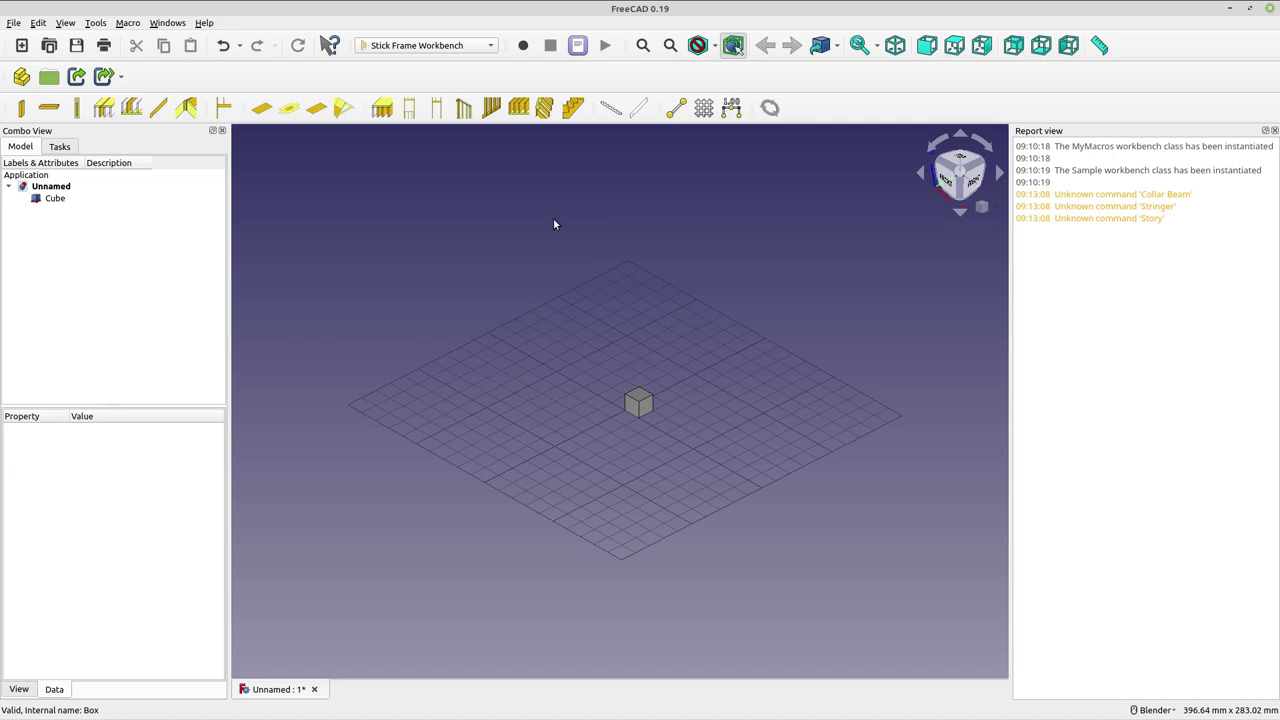